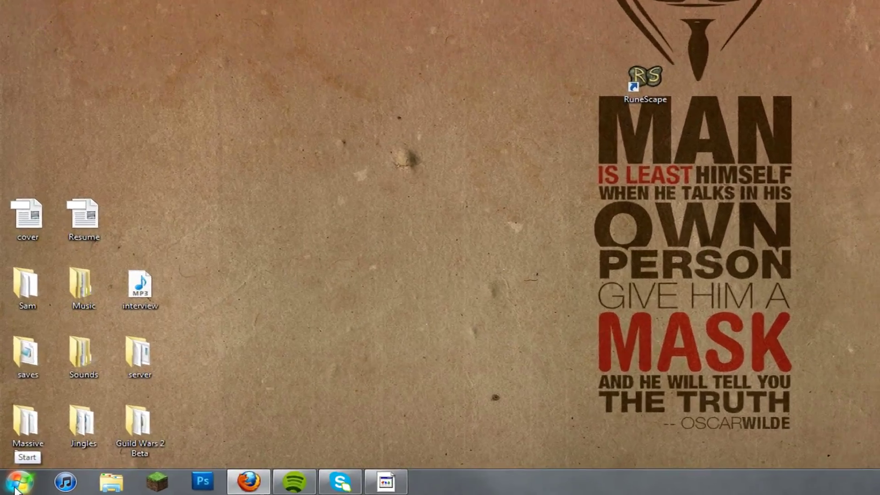
# Browse from Computer through Local Disk (C:) and Users into the Owner folder and scan its items
pyautogui.click(12, 485)
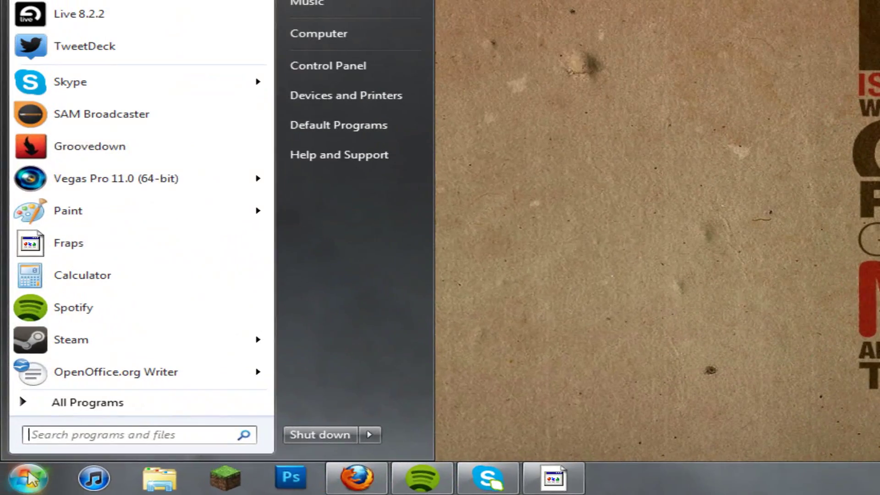
pyautogui.click(315, 37)
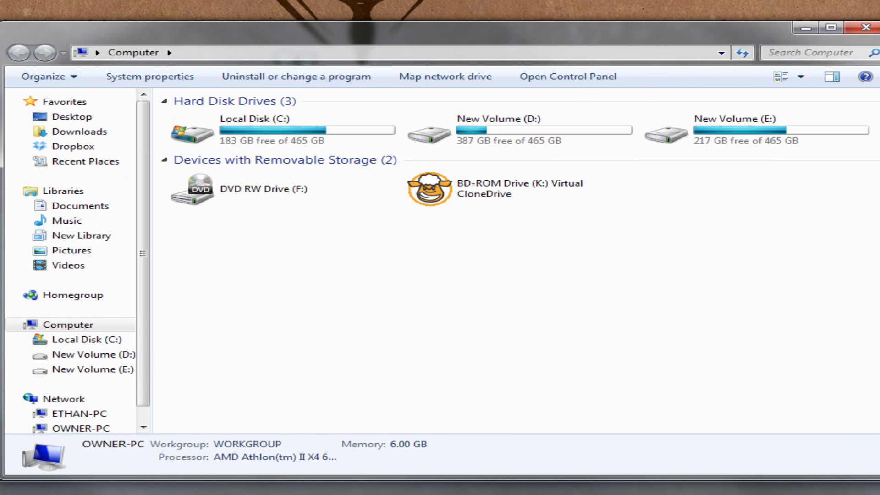
pyautogui.doubleClick(280, 137)
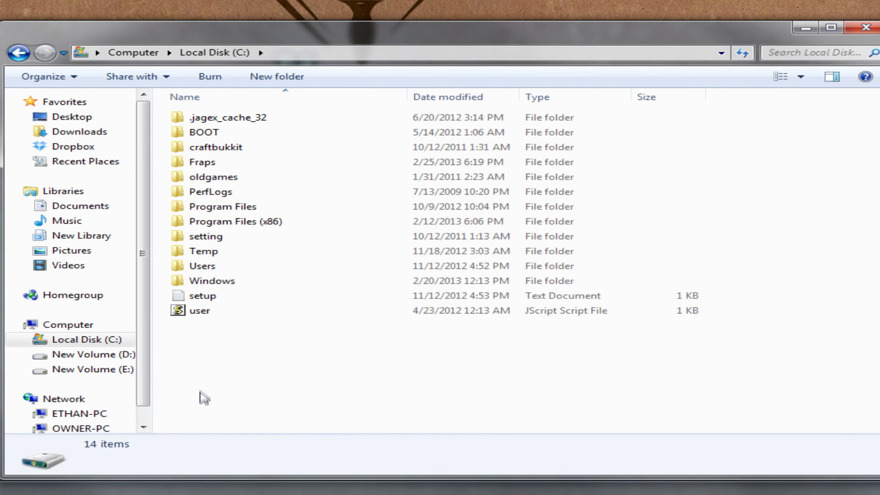
pyautogui.doubleClick(204, 267)
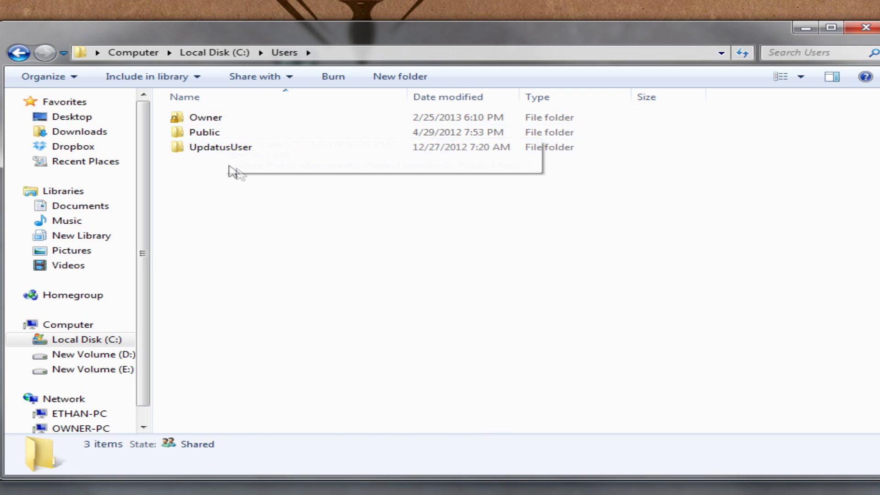
pyautogui.doubleClick(214, 120)
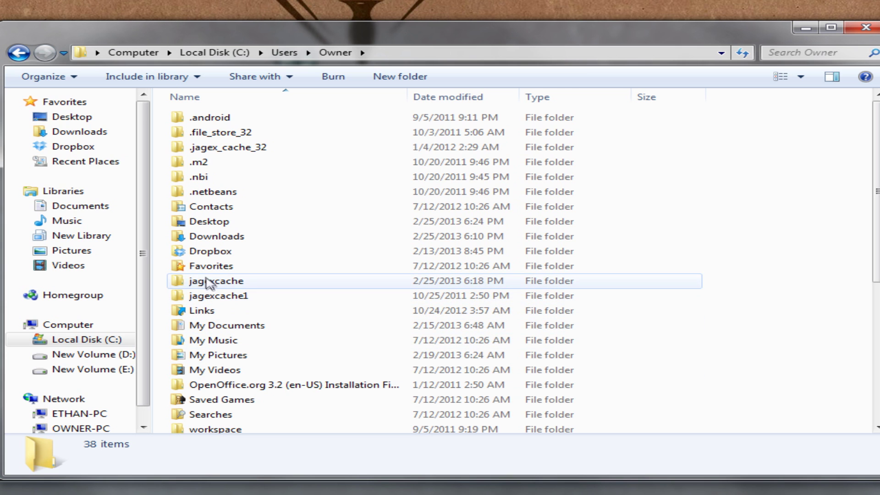
pyautogui.scroll(-5, 225, 385)
pyautogui.scroll(5, 256, 387)
pyautogui.scroll(-5, 284, 367)
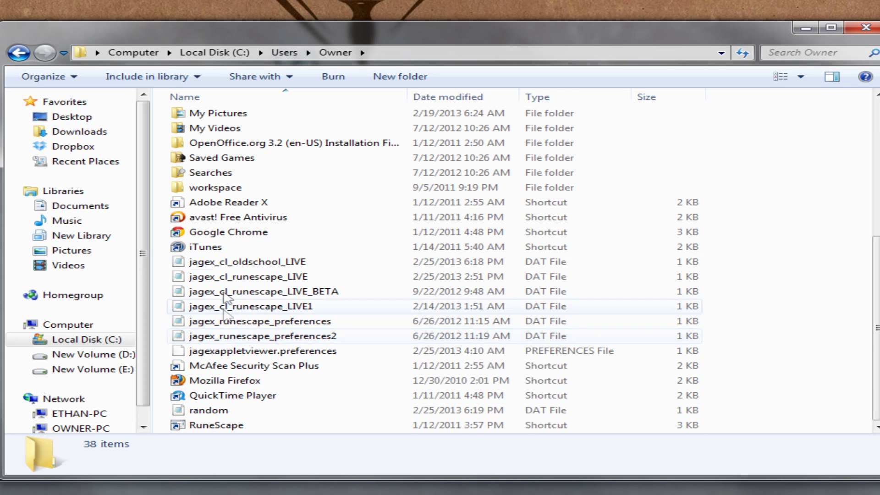
pyautogui.scroll(5, 238, 364)
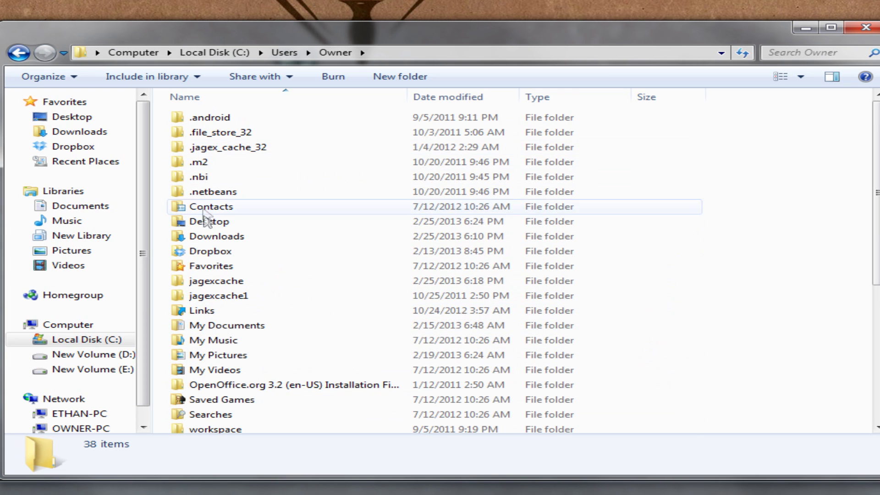
# Open jagexcache, then jagexlauncher, check the bin and runescape folders, and return to jagexlauncher
pyautogui.doubleClick(224, 282)
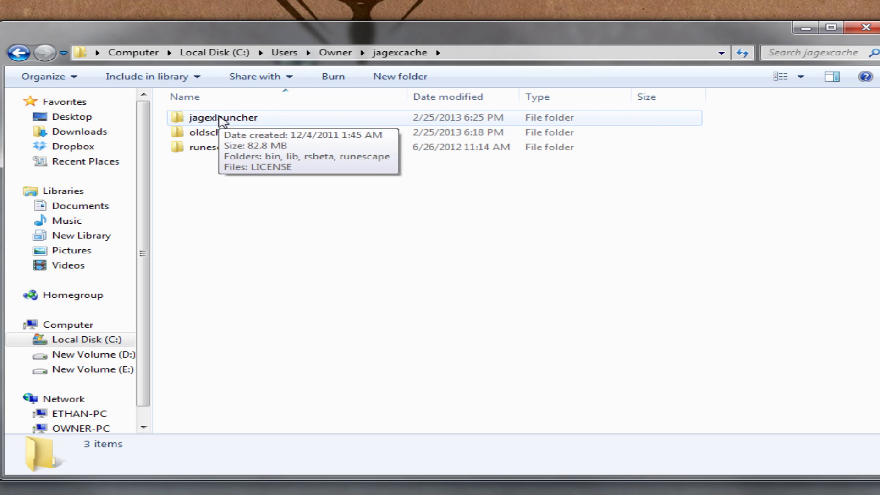
pyautogui.doubleClick(219, 118)
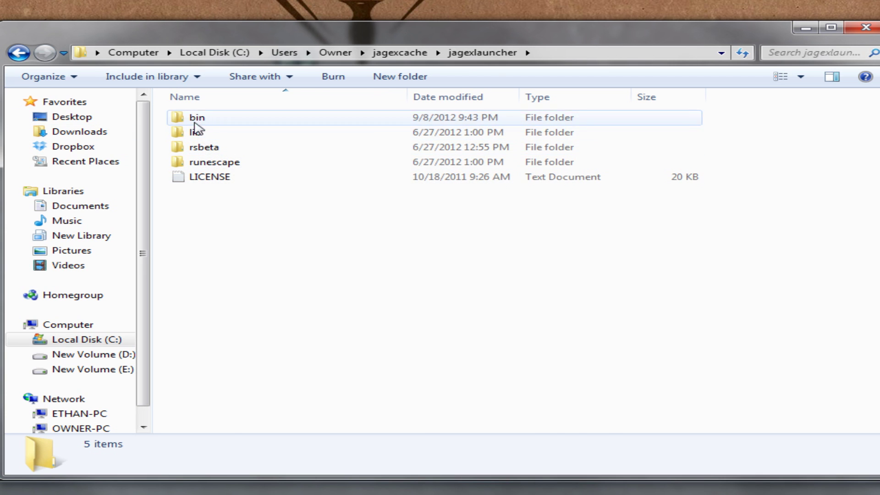
pyautogui.doubleClick(197, 120)
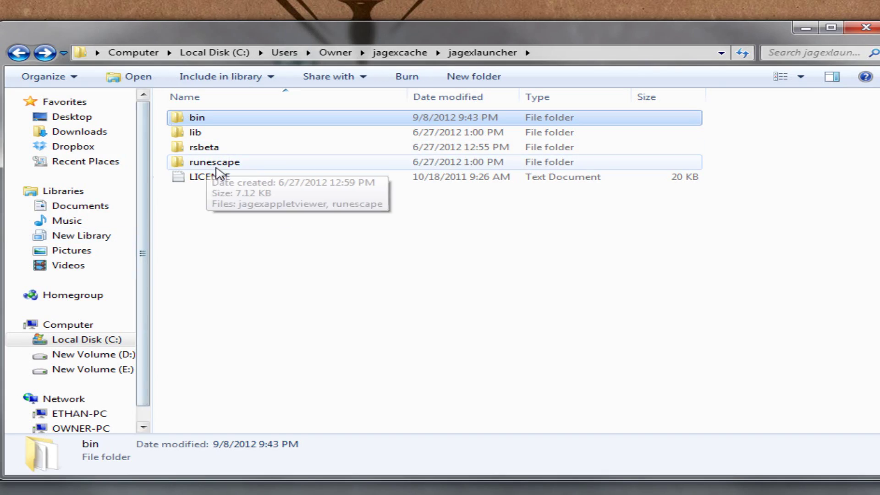
pyautogui.doubleClick(208, 163)
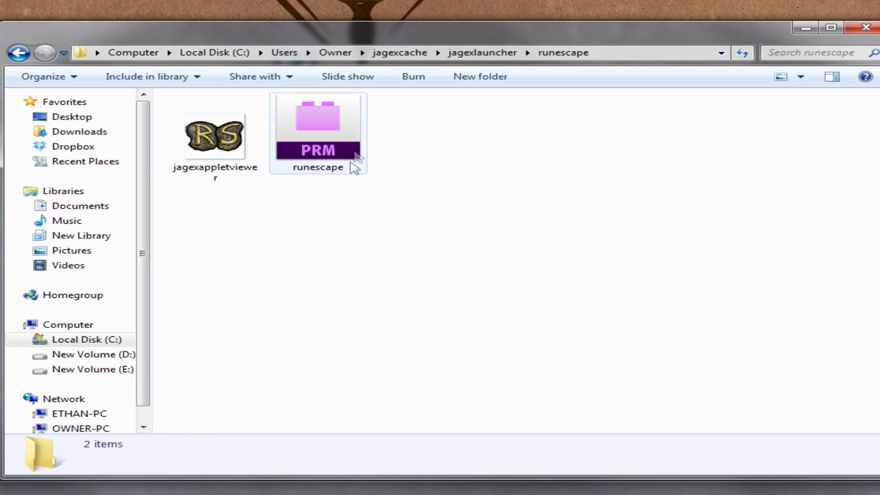
pyautogui.press('BackSpace')
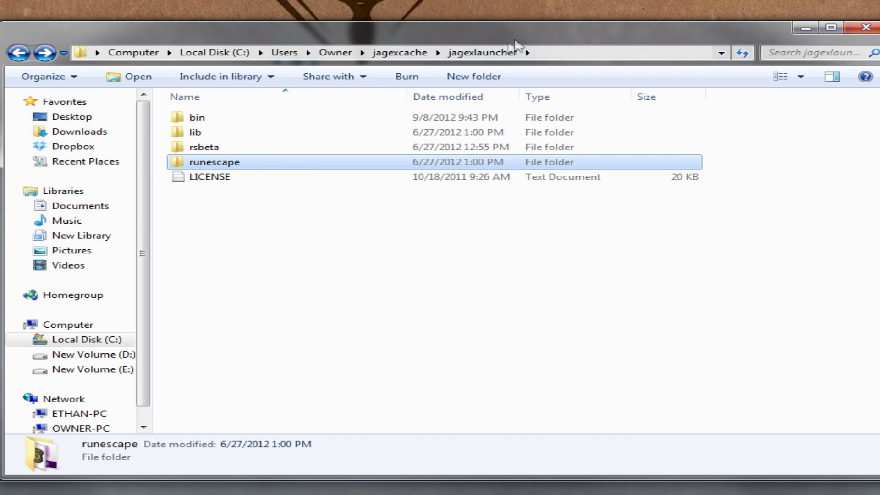
# Copy the runescape folder and paste a duplicate into jagexlauncher
pyautogui.rightClick(215, 164)
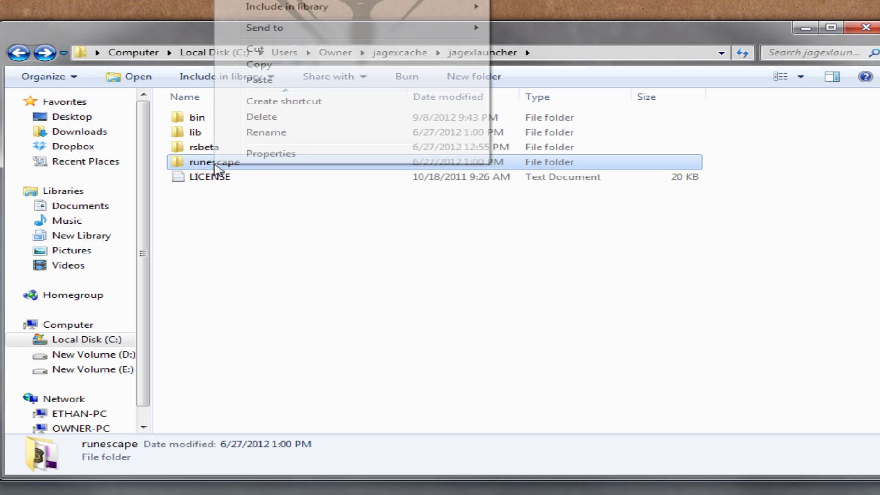
pyautogui.click(259, 67)
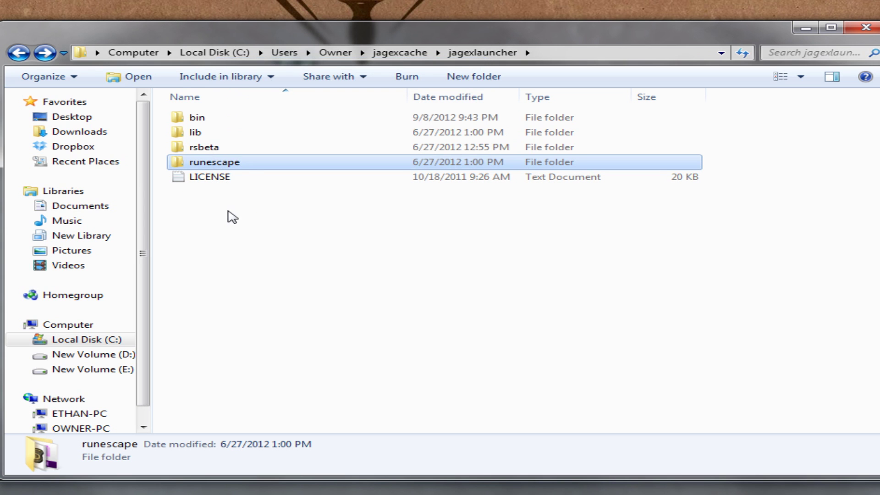
pyautogui.rightClick(229, 211)
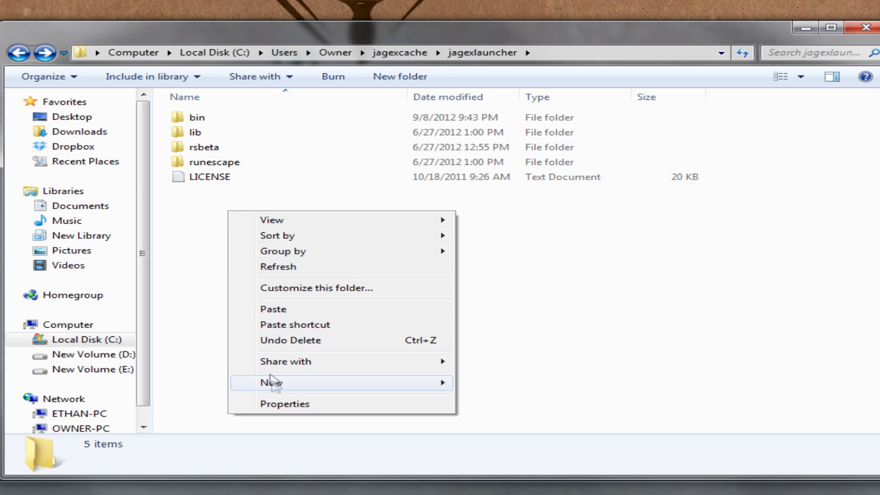
pyautogui.click(273, 309)
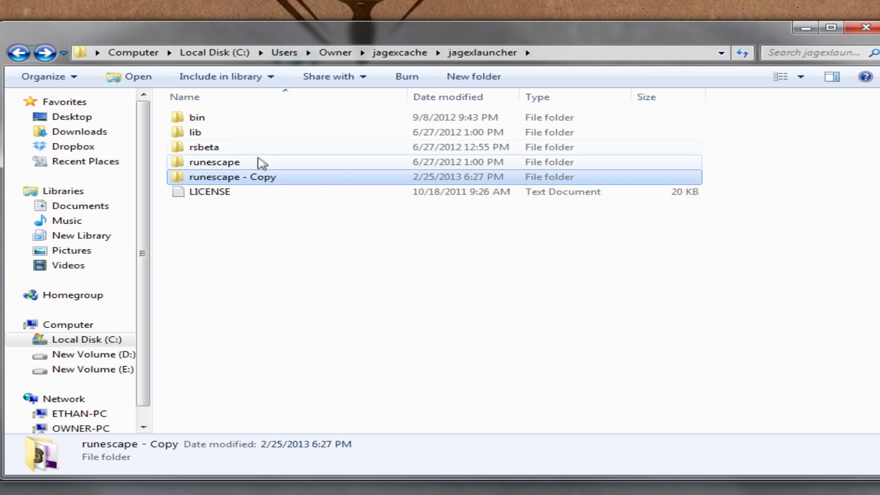
# Rename the 'runescape - Copy' folder to oldschool
pyautogui.rightClick(214, 177)
pyautogui.click(268, 146)
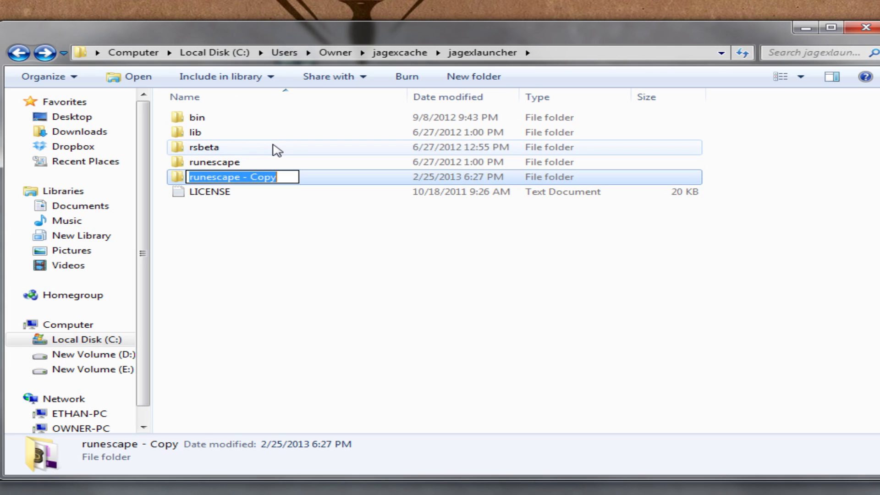
pyautogui.write('oldschool')
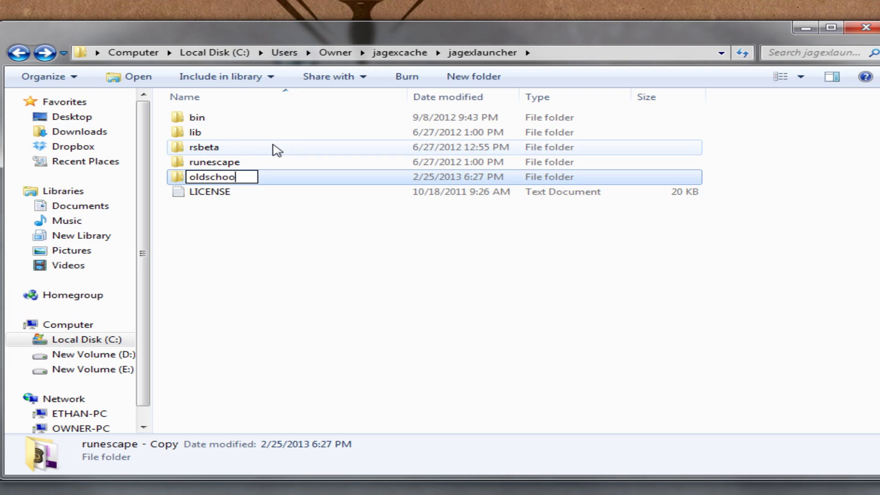
pyautogui.click(210, 216)
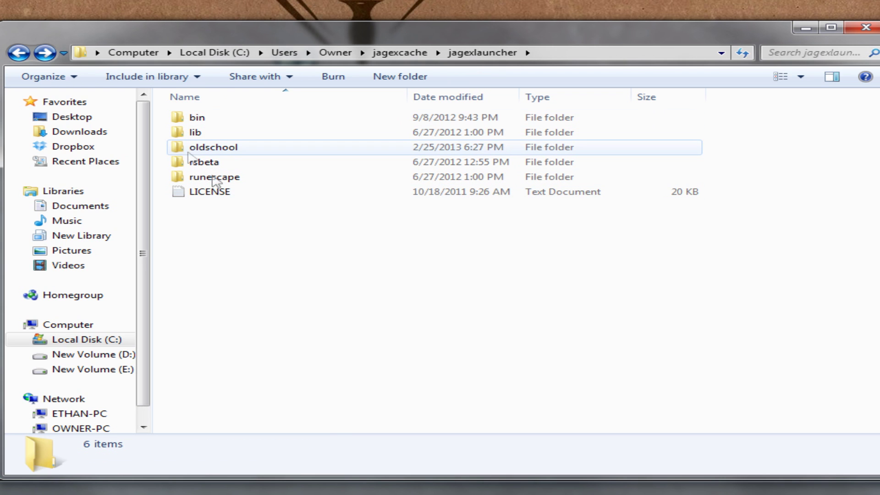
# Inside the oldschool folder, rename the runescape.prm file to oldschool
pyautogui.doubleClick(223, 150)
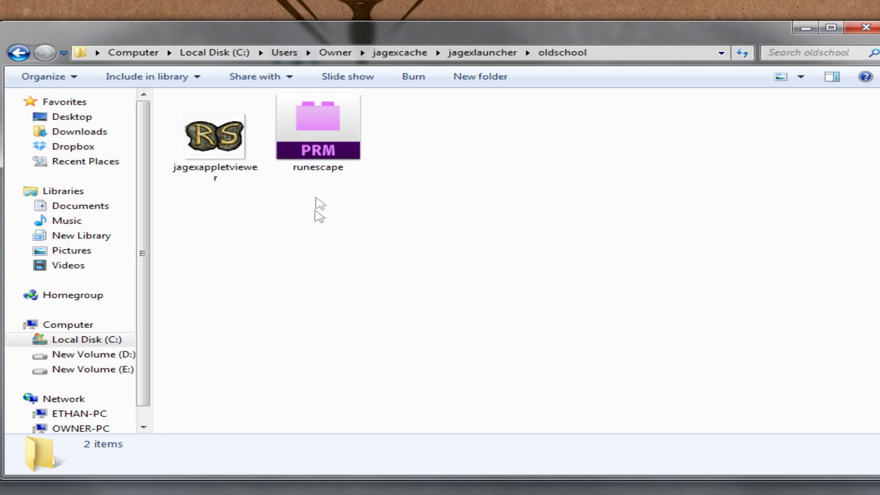
pyautogui.rightClick(325, 138)
pyautogui.click(389, 373)
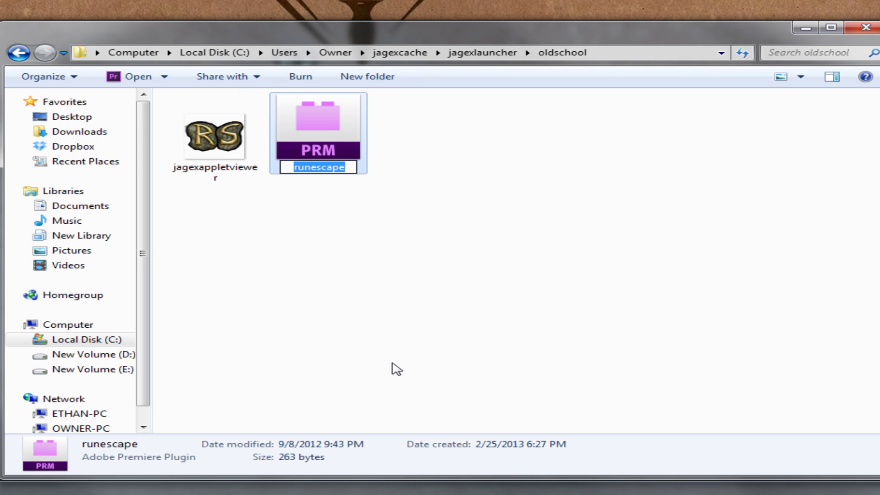
pyautogui.write('oldschool')
pyautogui.press('Return')
pyautogui.click(330, 302)
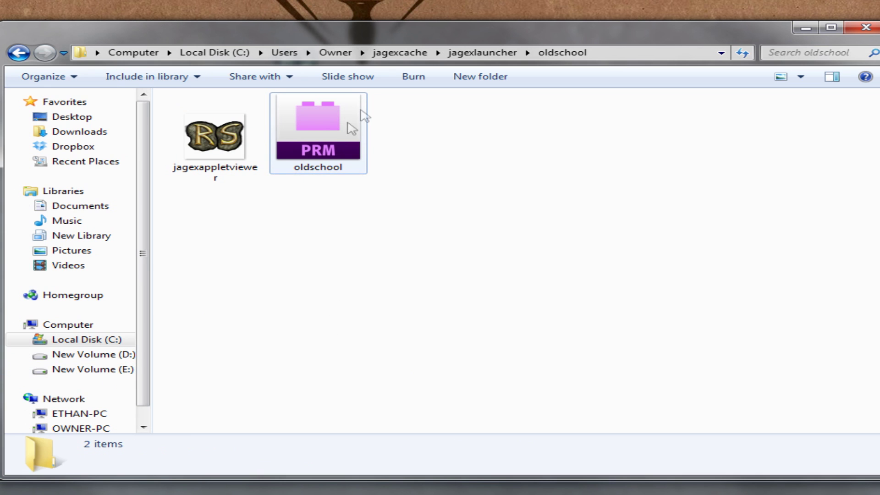
pyautogui.rightClick(310, 134)
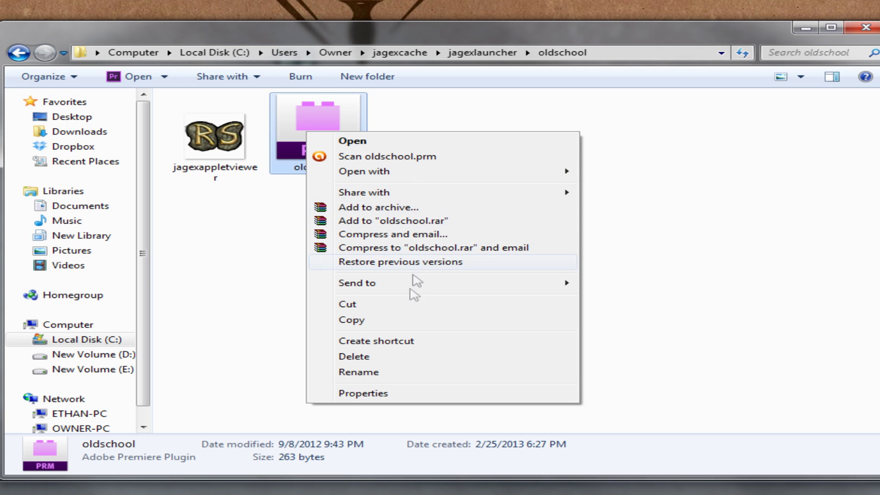
pyautogui.moveTo(564, 173)
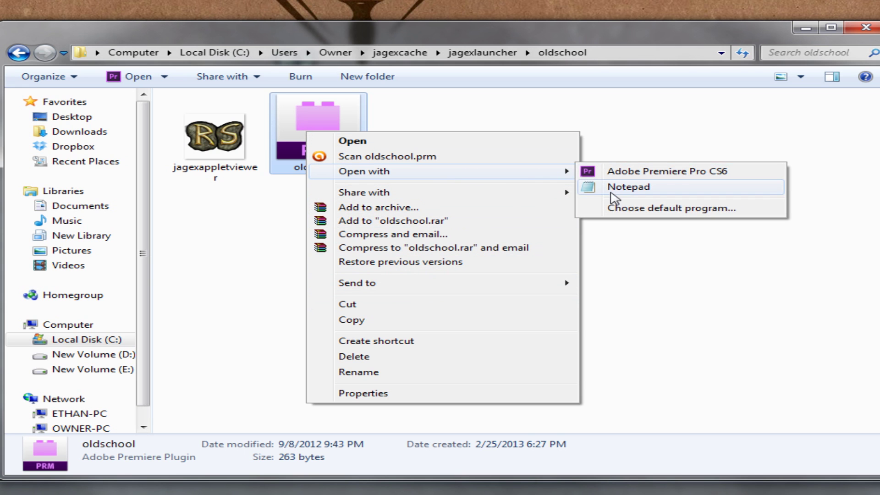
pyautogui.click(621, 196)
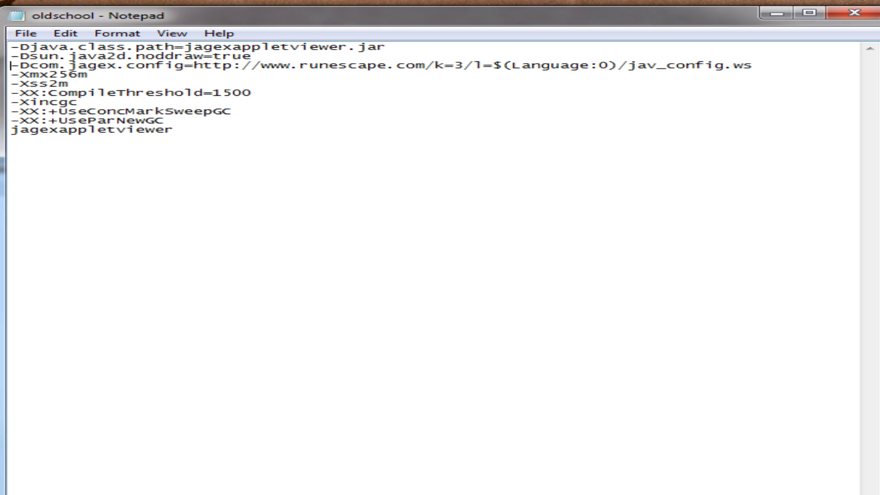
pyautogui.moveTo(10, 65); pyautogui.dragTo(754, 65)
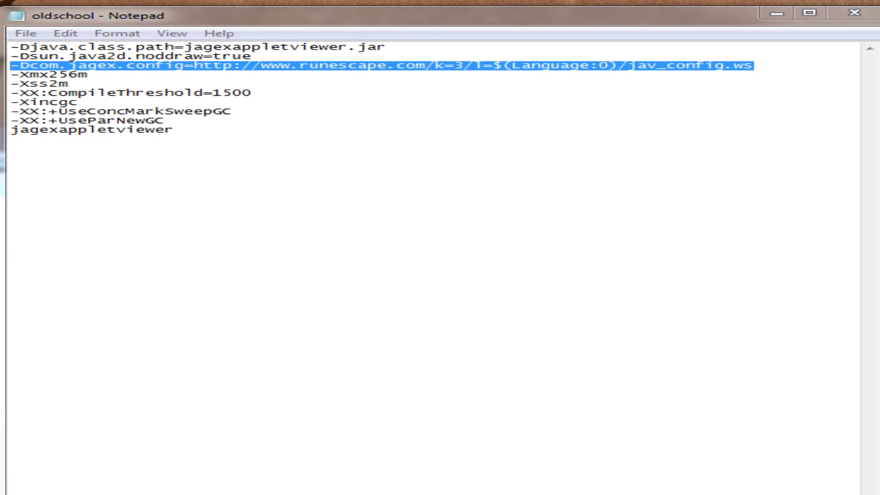
pyautogui.moveTo(89, 75); pyautogui.dragTo(490, 65)
pyautogui.moveTo(10, 66)
pyautogui.mouseDown()
pyautogui.moveTo(754, 66)
pyautogui.moveTo(10, 74)
pyautogui.moveTo(11, 66)
pyautogui.mouseUp()
pyautogui.hotkey('ctrl', 'v')
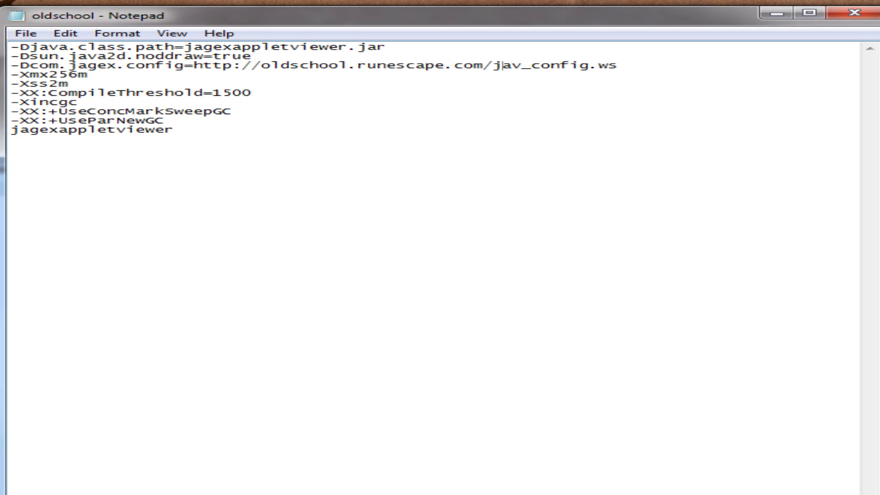
pyautogui.moveTo(618, 65); pyautogui.dragTo(10, 66)
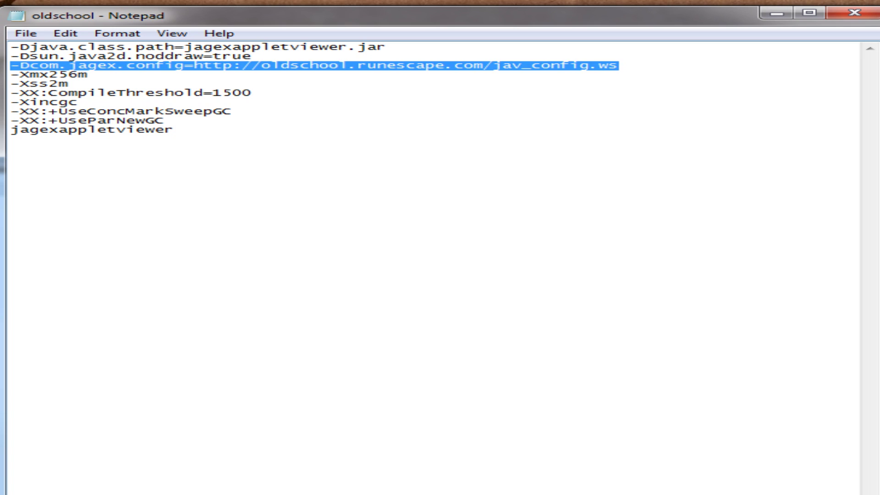
pyautogui.click(41, 66)
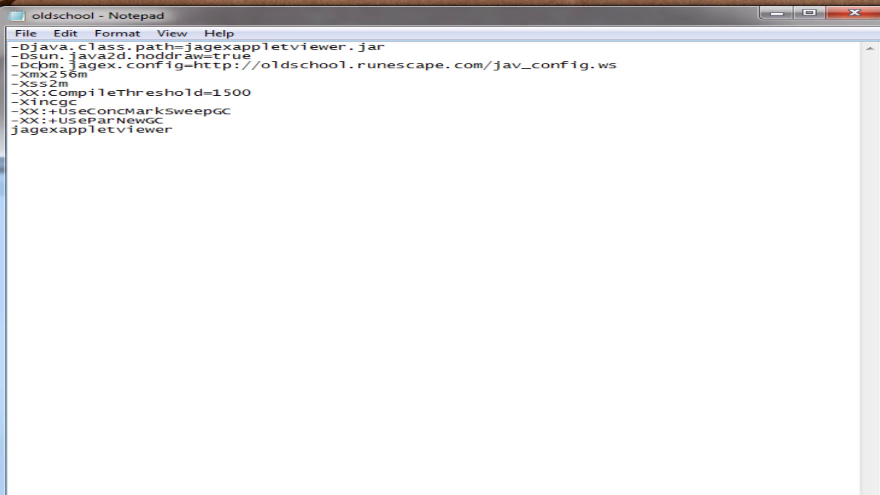
# Save the edited oldschool.prm file and close Notepad
pyautogui.click(20, 34)
pyautogui.click(40, 82)
pyautogui.click(855, 12)
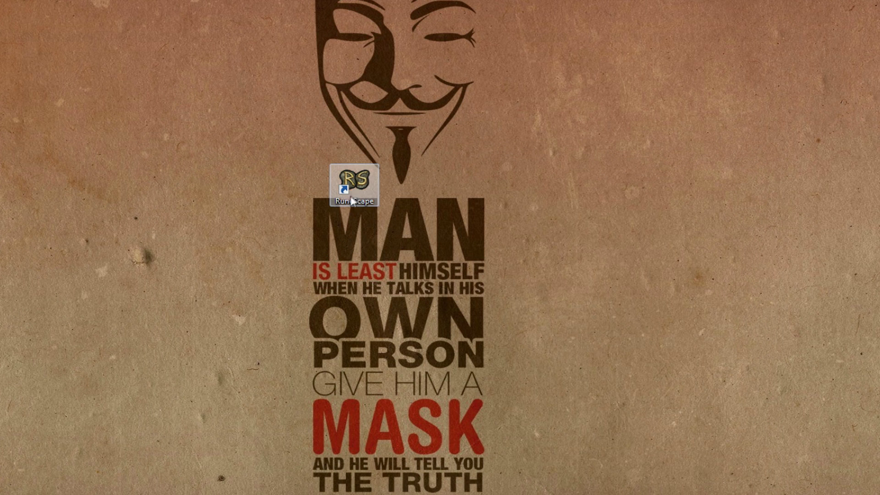
# Copy the RuneScape desktop shortcut so a duplicate can be pasted onto the desktop
pyautogui.rightClick(352, 182)
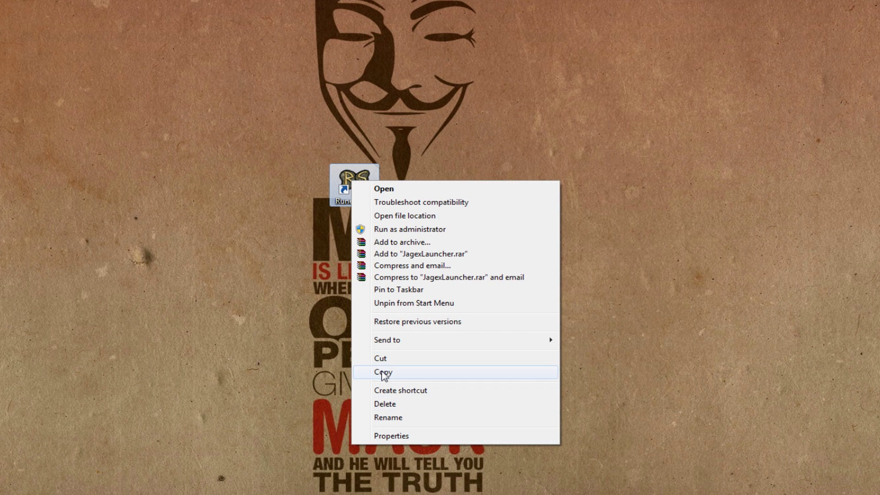
pyautogui.click(384, 372)
pyautogui.rightClick(417, 193)
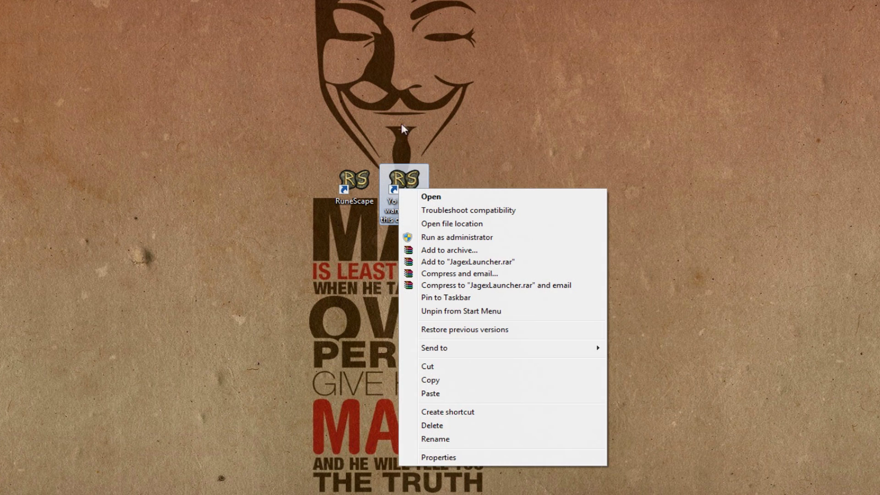
# In the shortcut's Properties, change the Target's final argument from runescape to oldschool
pyautogui.click(438, 457)
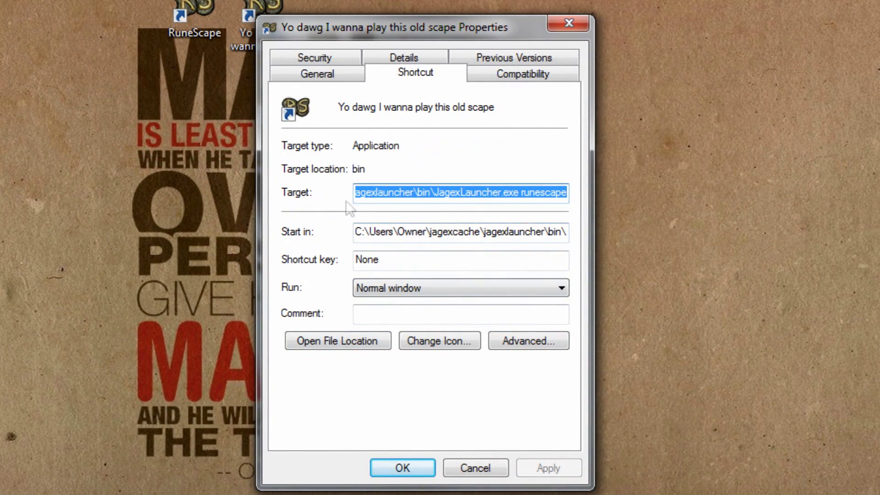
pyautogui.click(451, 192)
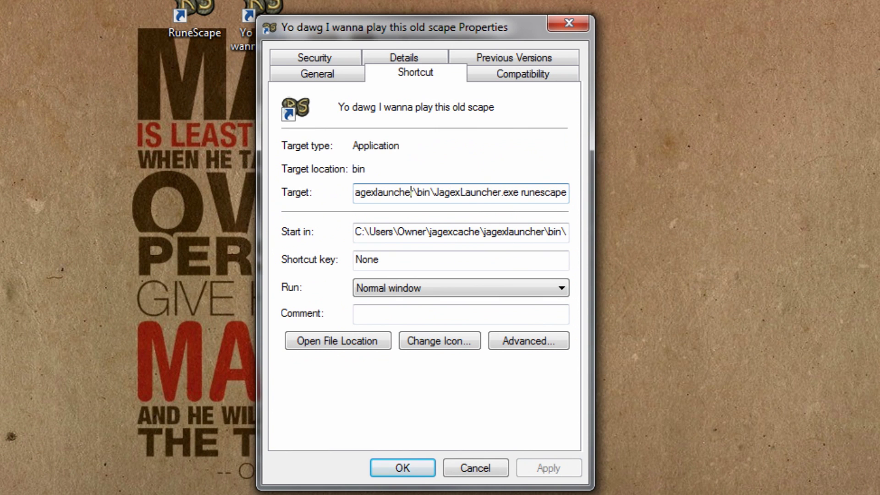
pyautogui.moveTo(388, 192); pyautogui.dragTo(579, 198)
pyautogui.click(519, 192)
pyautogui.moveTo(521, 192); pyautogui.dragTo(568, 192)
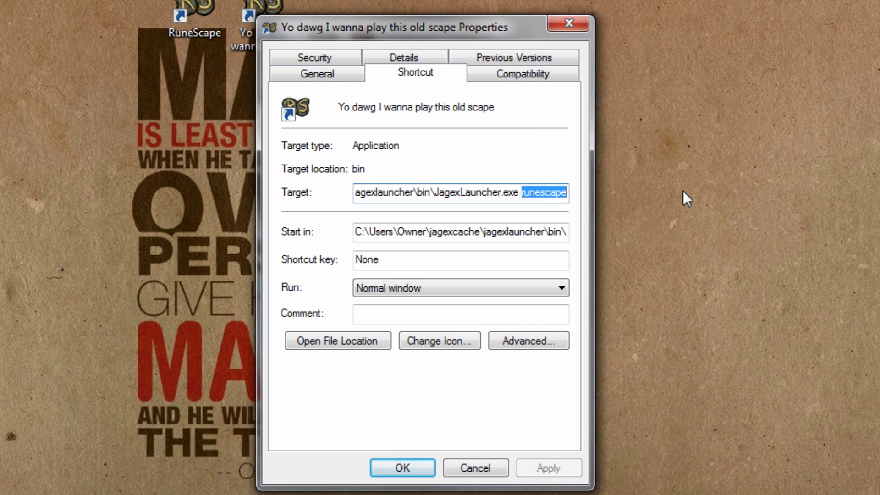
pyautogui.hotkey('shift', 'Home')
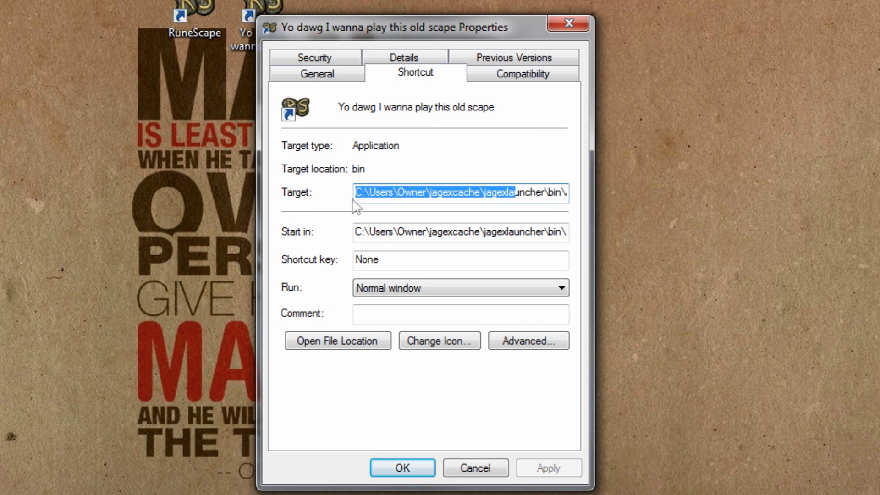
pyautogui.moveTo(362, 192); pyautogui.dragTo(567, 192)
pyautogui.click(541, 193)
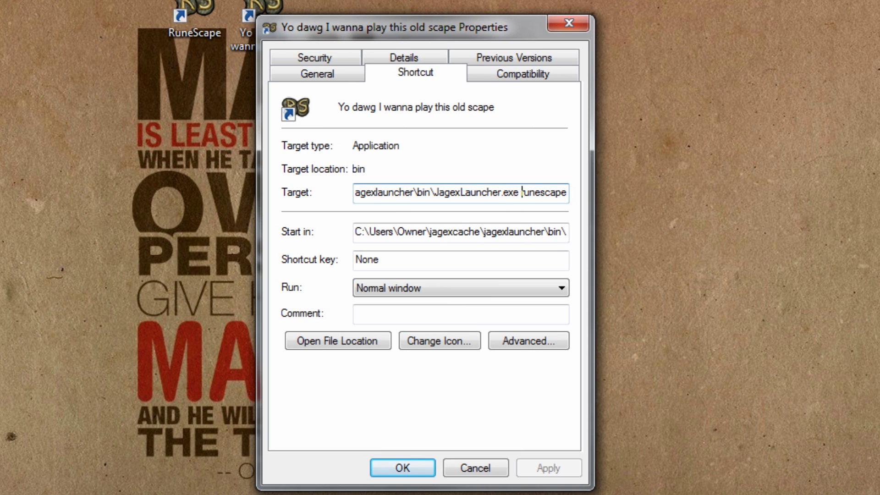
pyautogui.moveTo(522, 192); pyautogui.dragTo(567, 192)
pyautogui.press('BackSpace')
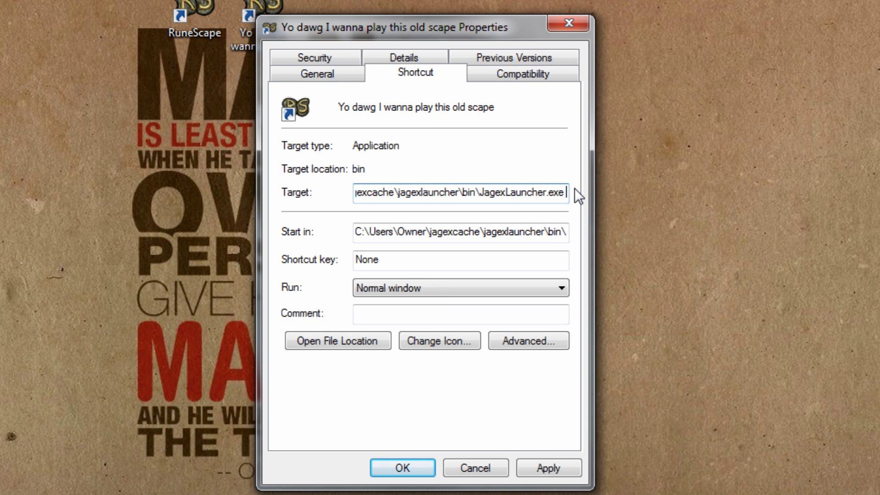
pyautogui.write('oldschool')
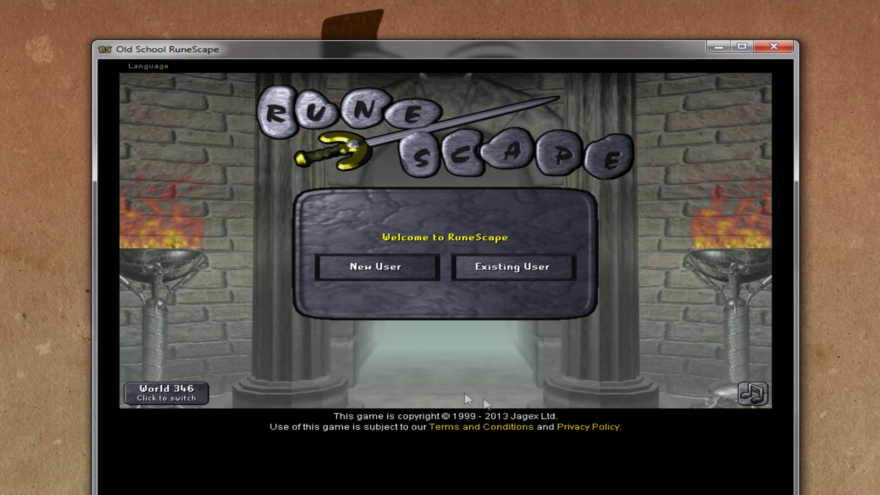
# Mute the Old School RuneScape music and choose Existing User to reach the login panel
pyautogui.click(750, 400)
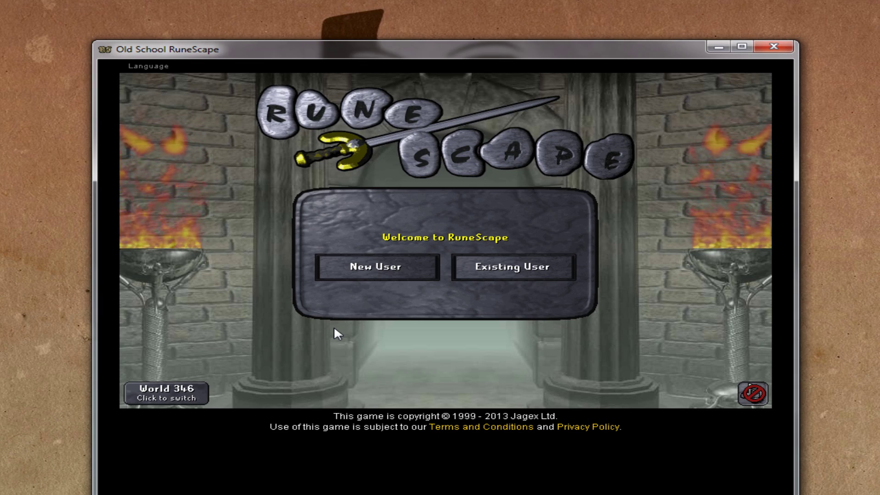
pyautogui.click(527, 265)
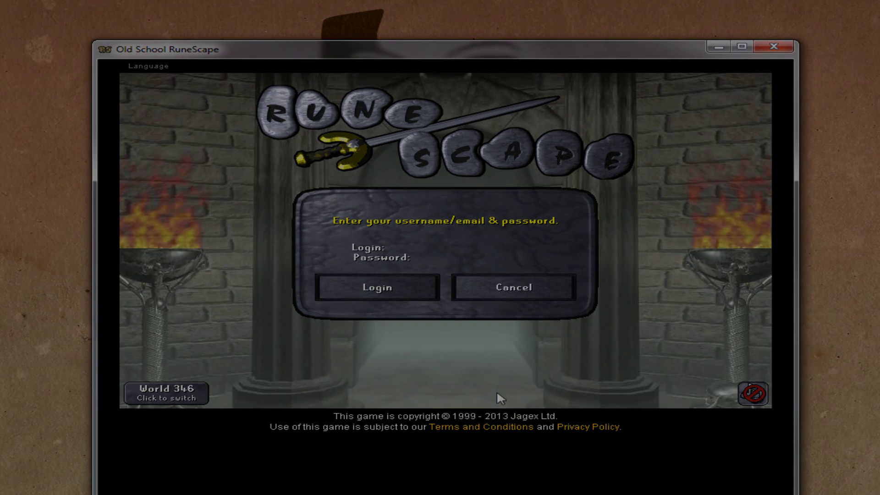